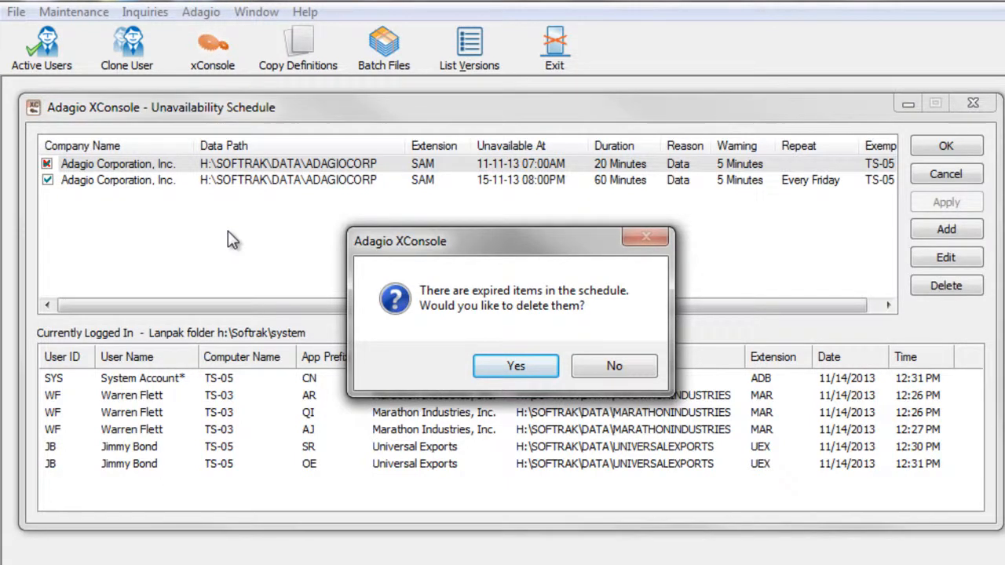
# Keep the expired schedule items and start a new schedule item operating on System, leaving ASAP unchecked.
pyautogui.click(620, 369)
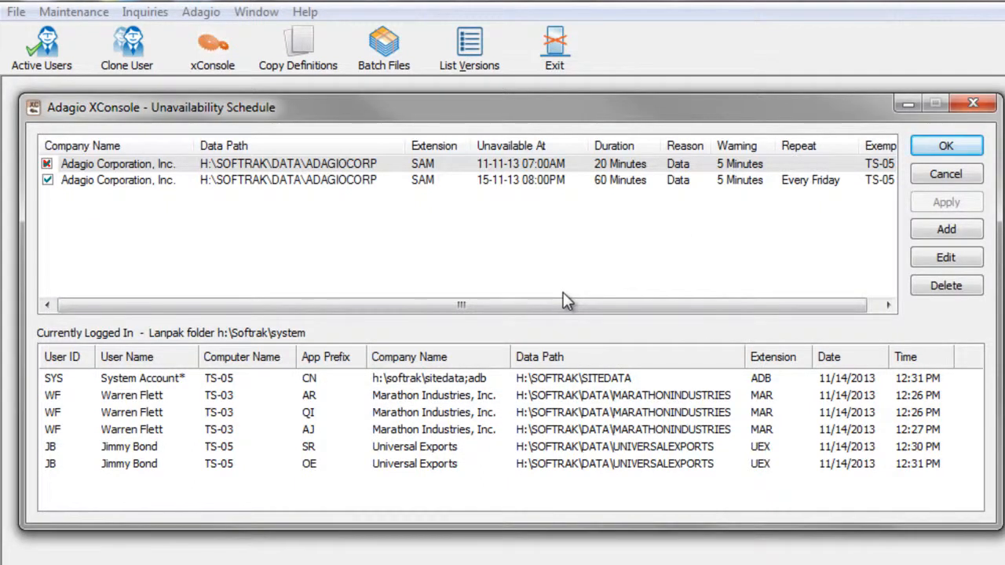
pyautogui.click(919, 232)
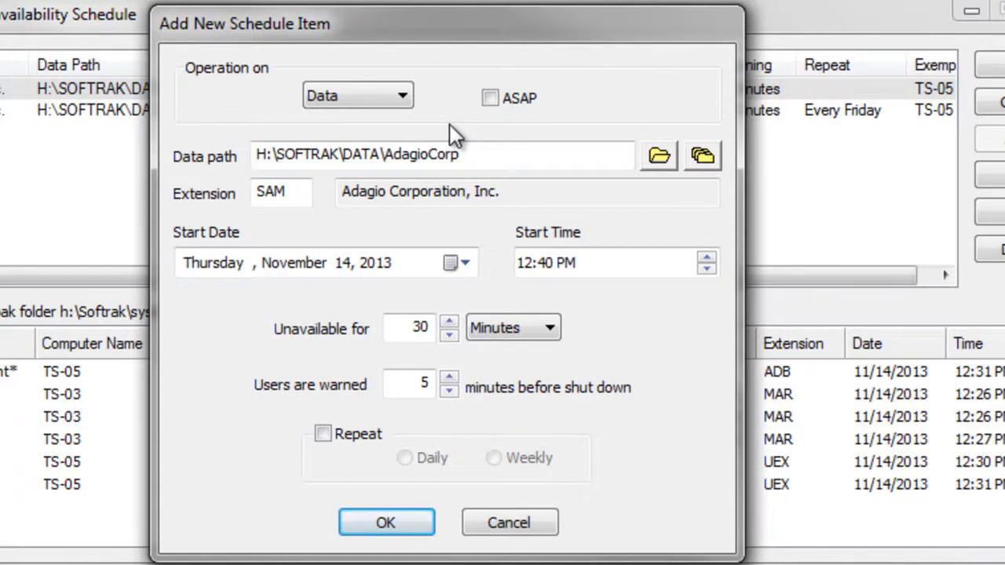
pyautogui.click(399, 105)
pyautogui.click(386, 137)
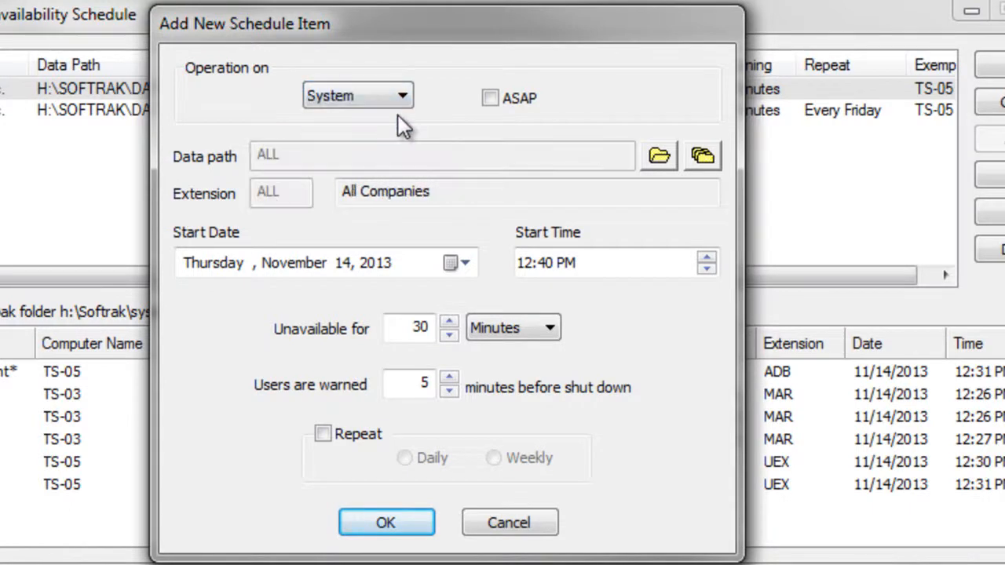
pyautogui.click(489, 100)
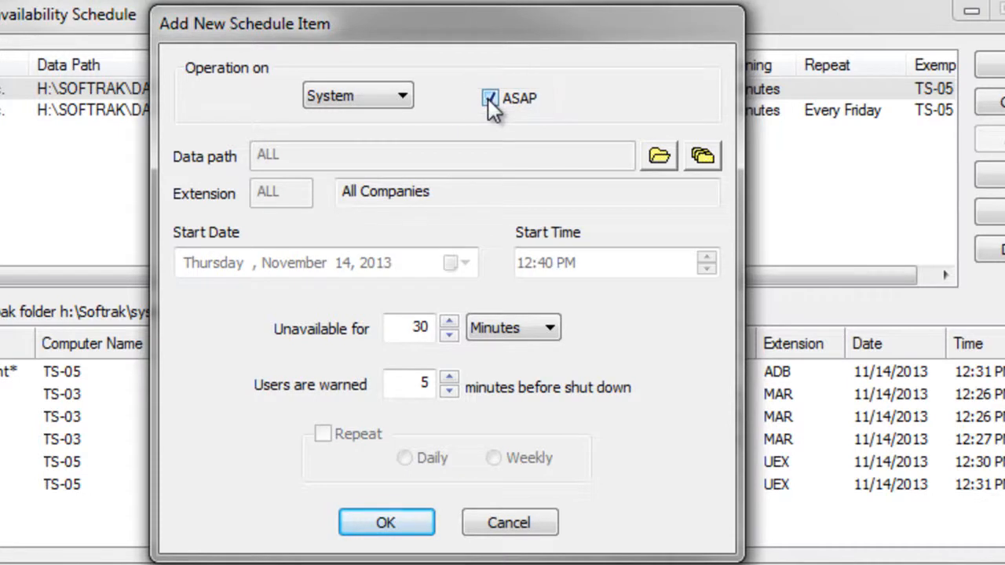
pyautogui.click(489, 100)
# Set the new item's start date to November 16, 2013 and its start time to 01:00 PM.
pyautogui.click(463, 263)
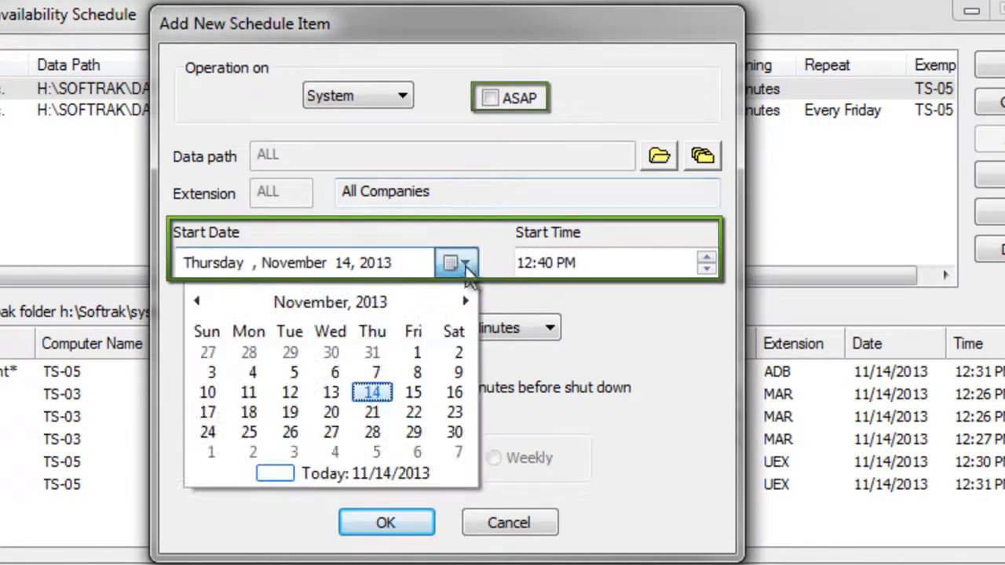
pyautogui.click(455, 392)
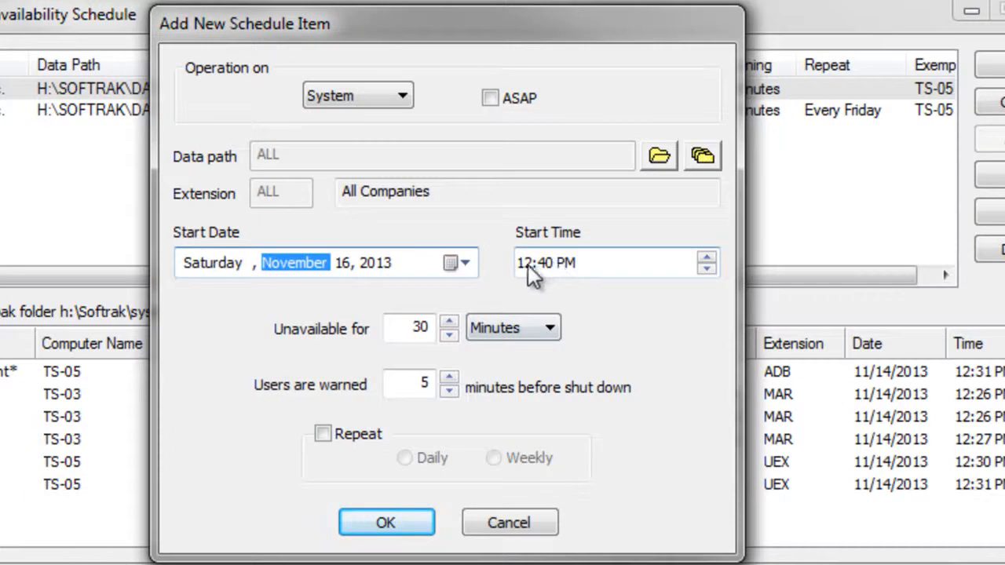
pyautogui.click(524, 264)
pyautogui.write('01:00')
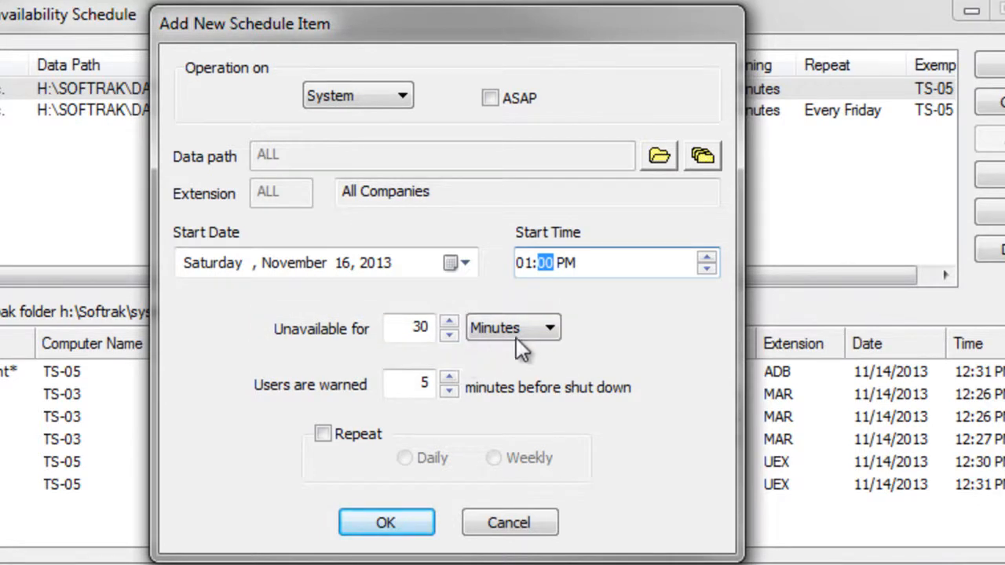
# Make the item repeat weekly and save the new schedule item.
pyautogui.click(549, 329)
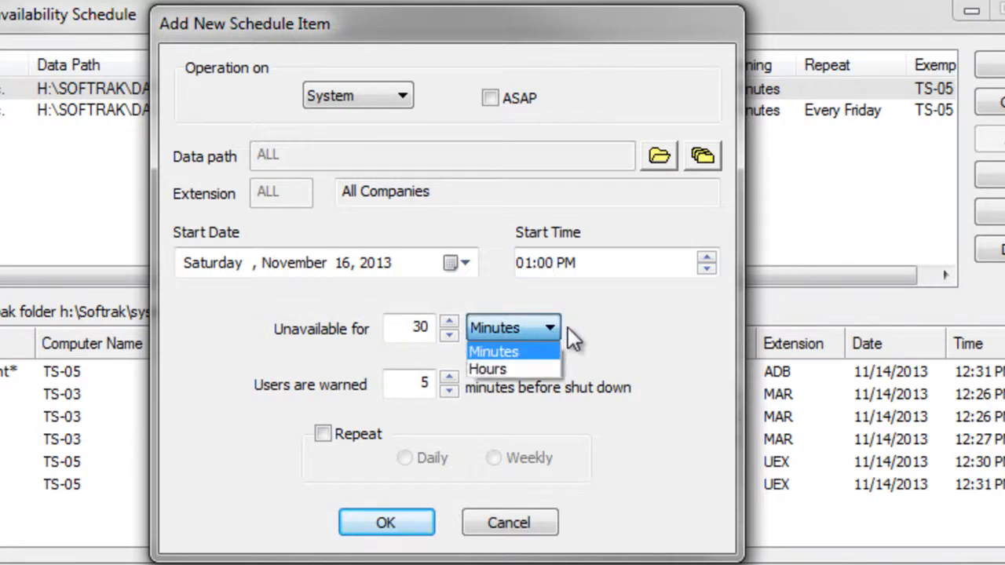
pyautogui.click(567, 328)
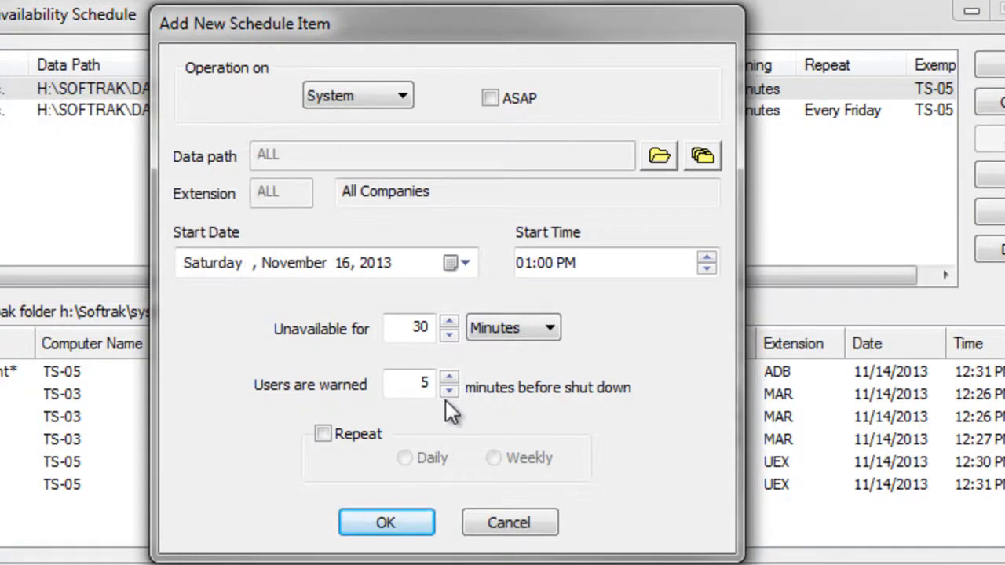
pyautogui.click(323, 434)
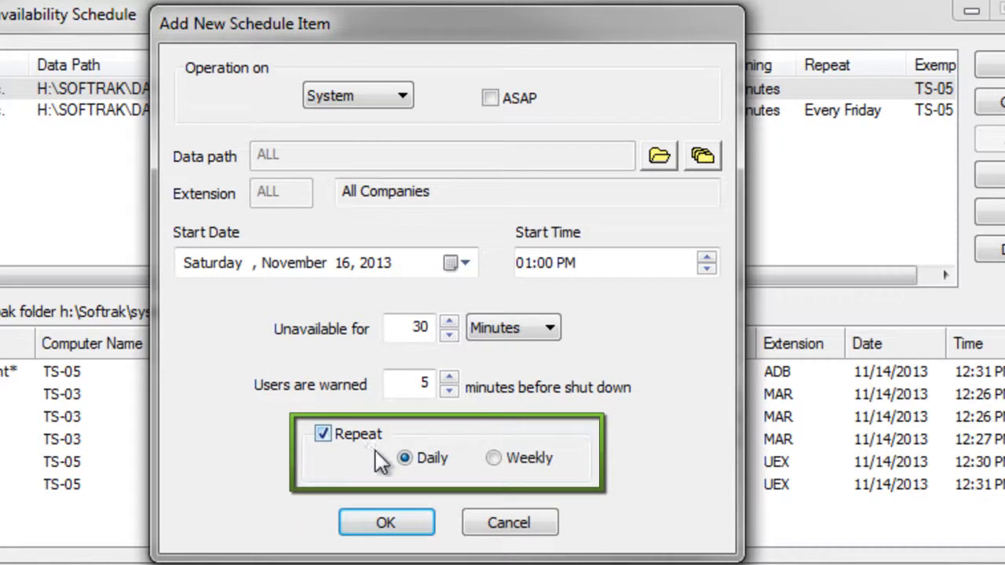
pyautogui.click(493, 458)
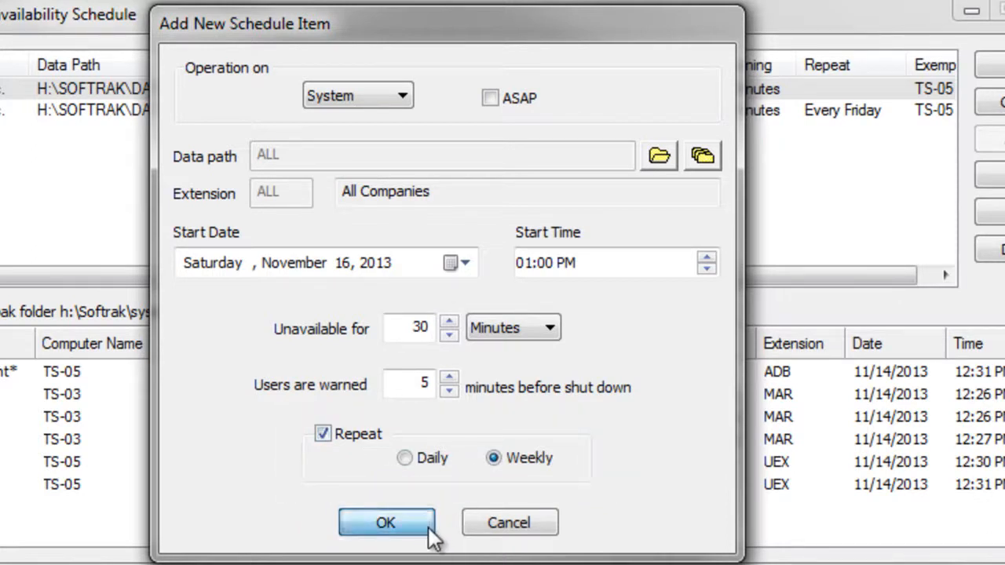
pyautogui.click(431, 529)
pyautogui.click(495, 412)
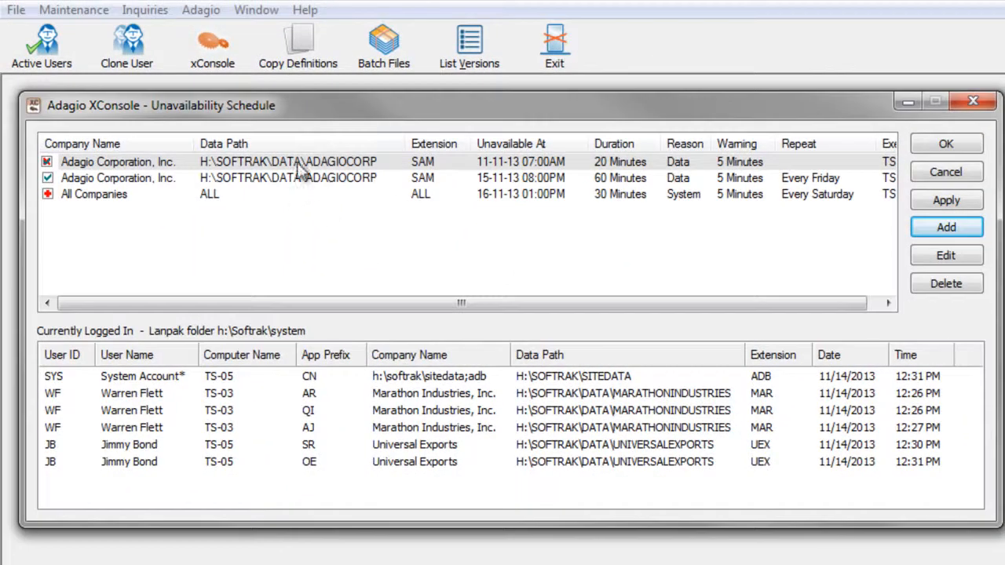
# Reschedule the expired Adagio Corporation data item to November 18, 2013 and confirm the change.
pyautogui.doubleClick(298, 164)
pyautogui.click(524, 293)
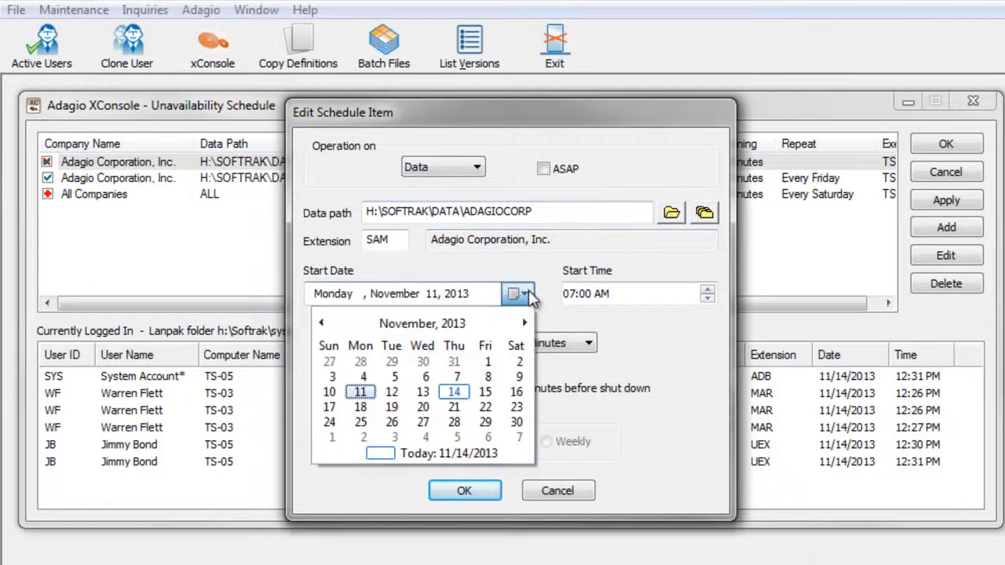
pyautogui.click(363, 407)
pyautogui.click(459, 489)
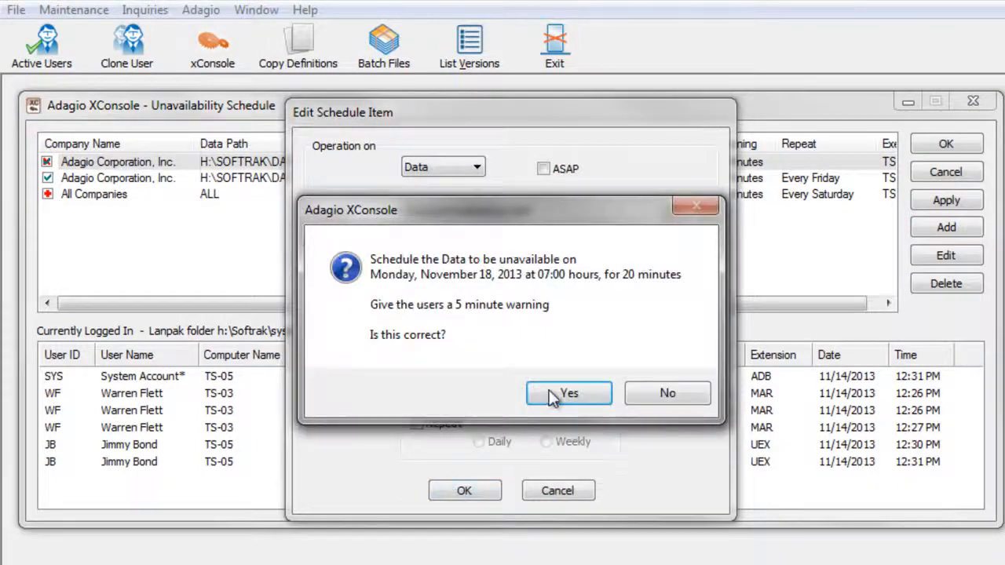
pyautogui.click(565, 393)
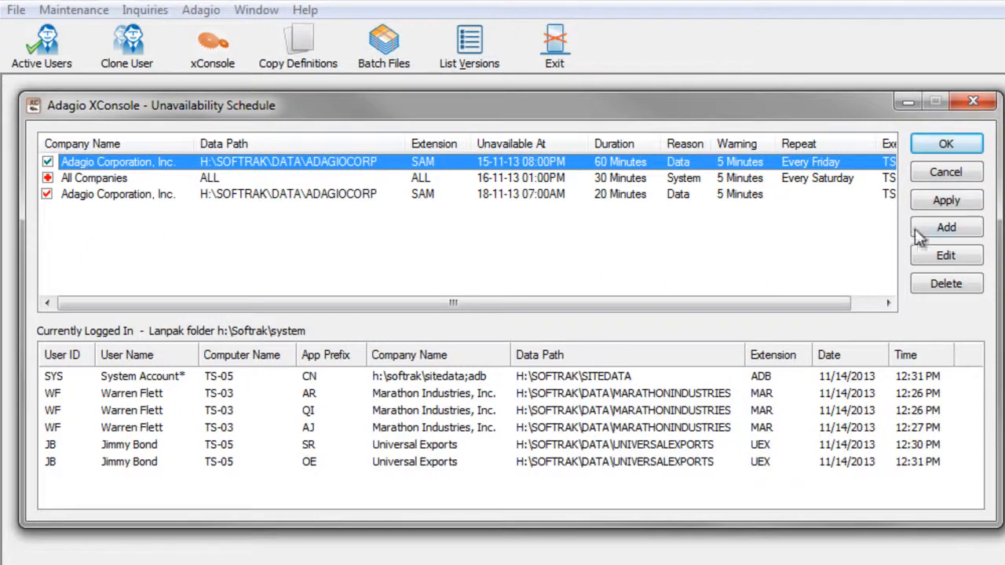
# Apply the schedule changes and dismiss the resulting message.
pyautogui.click(925, 204)
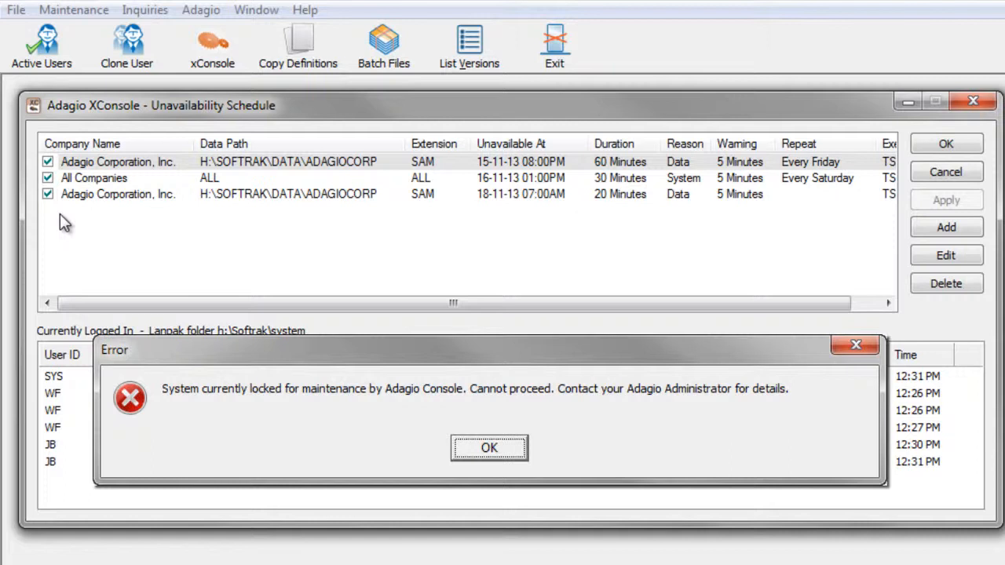
pyautogui.press('Return')
# Sort the logged-in users list by company name and data path, ending sorted by user name.
pyautogui.moveTo(525, 309); pyautogui.dragTo(649, 309)
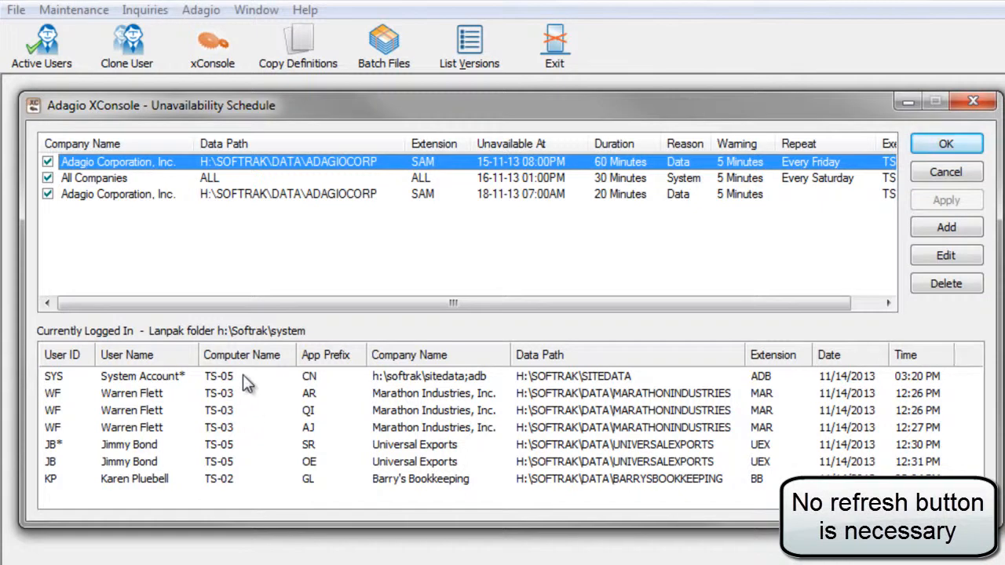
pyautogui.click(175, 356)
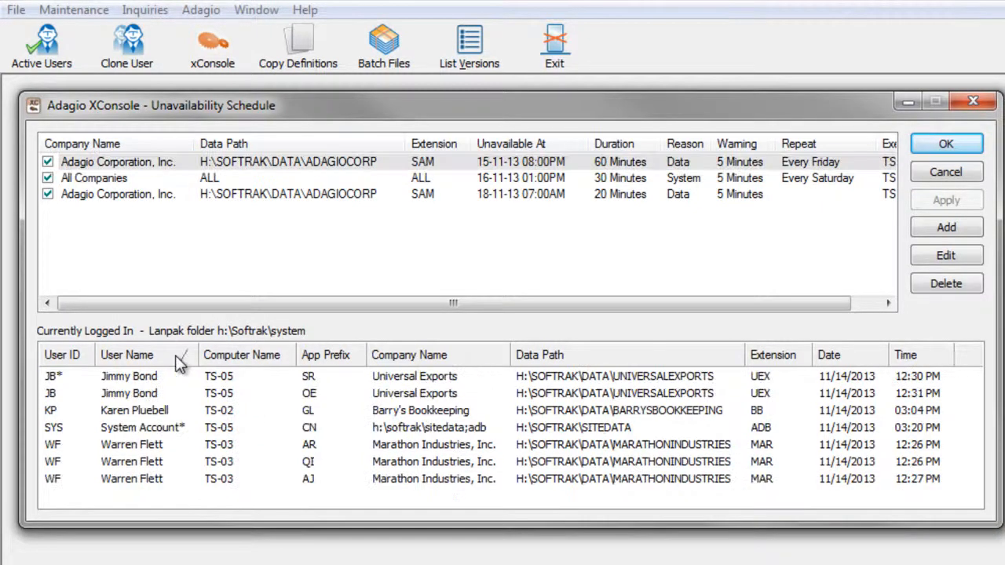
pyautogui.click(455, 358)
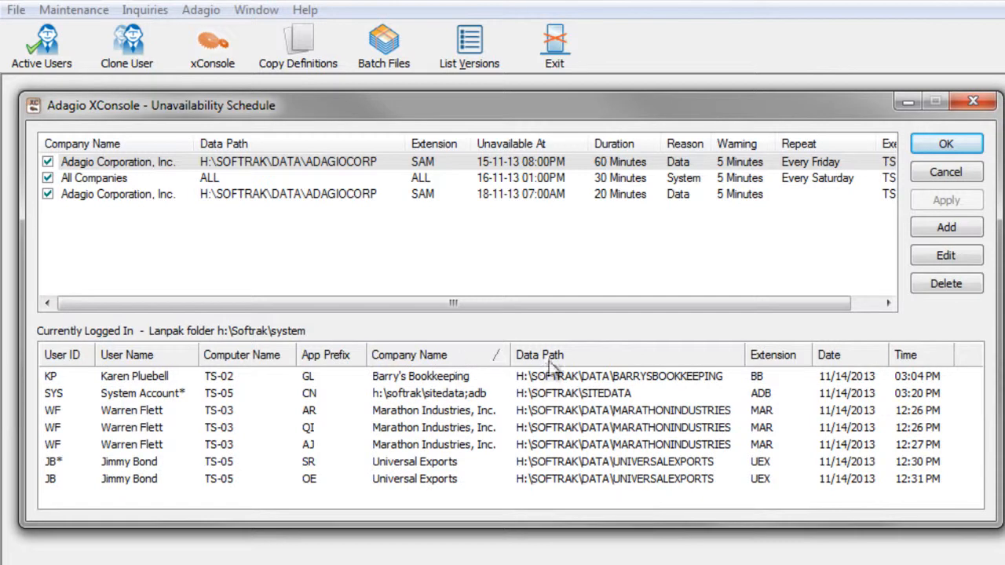
pyautogui.click(625, 359)
pyautogui.click(625, 360)
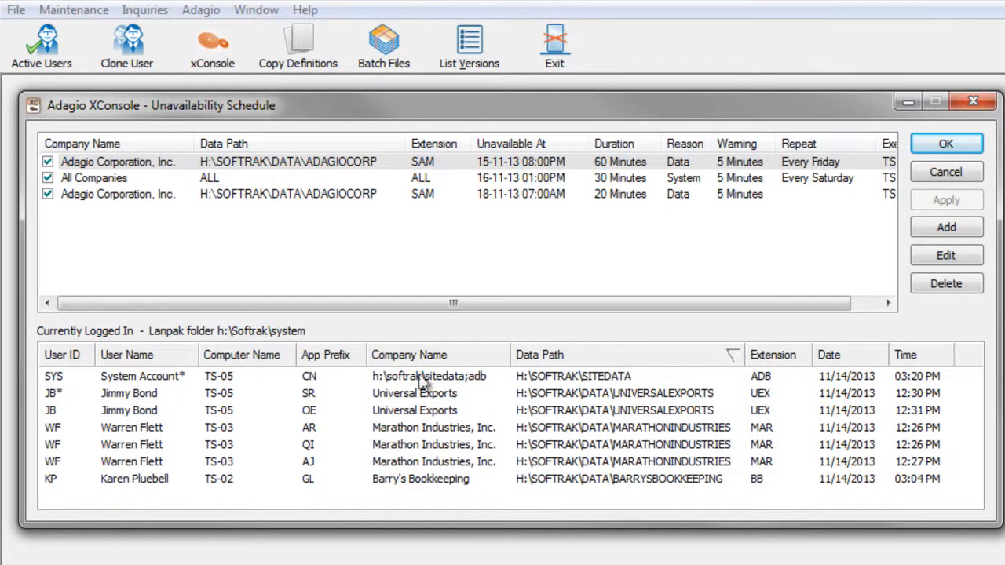
pyautogui.click(162, 357)
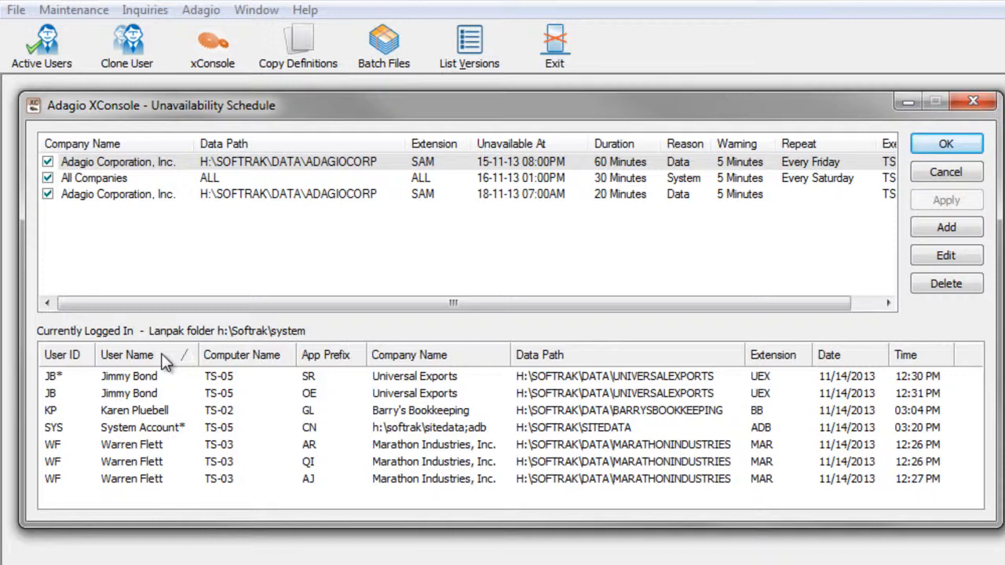
# Select several logged-in user sessions together, then clear the selection.
pyautogui.click(146, 377)
pyautogui.keyDown('shift'); pyautogui.click(152, 397); pyautogui.keyUp('shift')
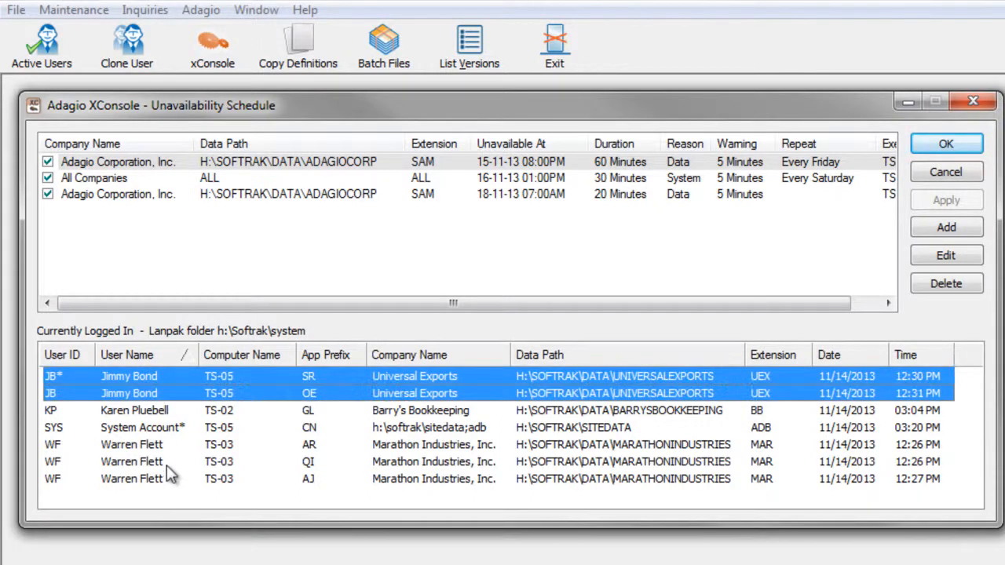
pyautogui.keyDown('ctrl'); pyautogui.click(167, 462); pyautogui.keyUp('ctrl')
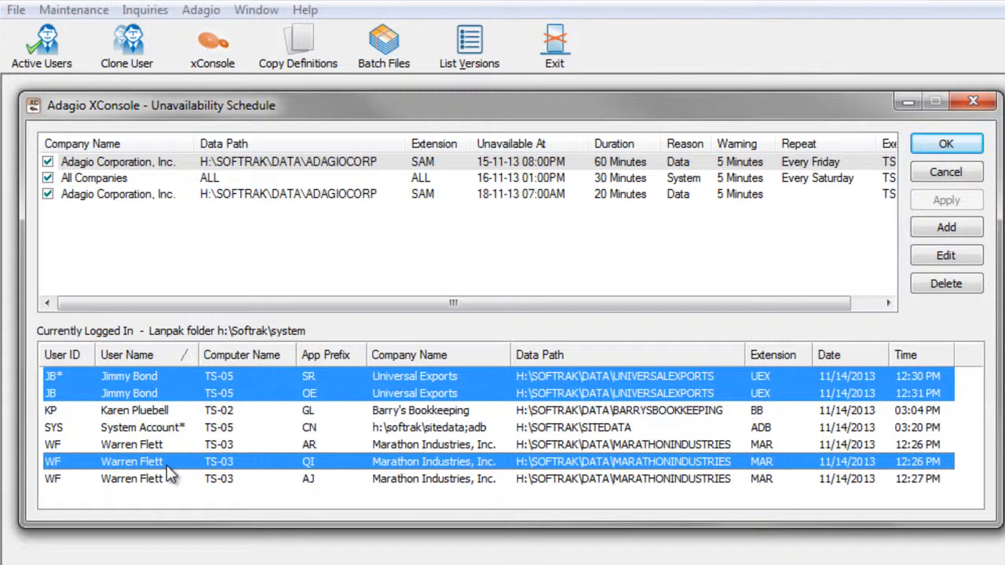
pyautogui.keyDown('ctrl'); pyautogui.click(166, 463); pyautogui.keyUp('ctrl')
pyautogui.click(155, 378)
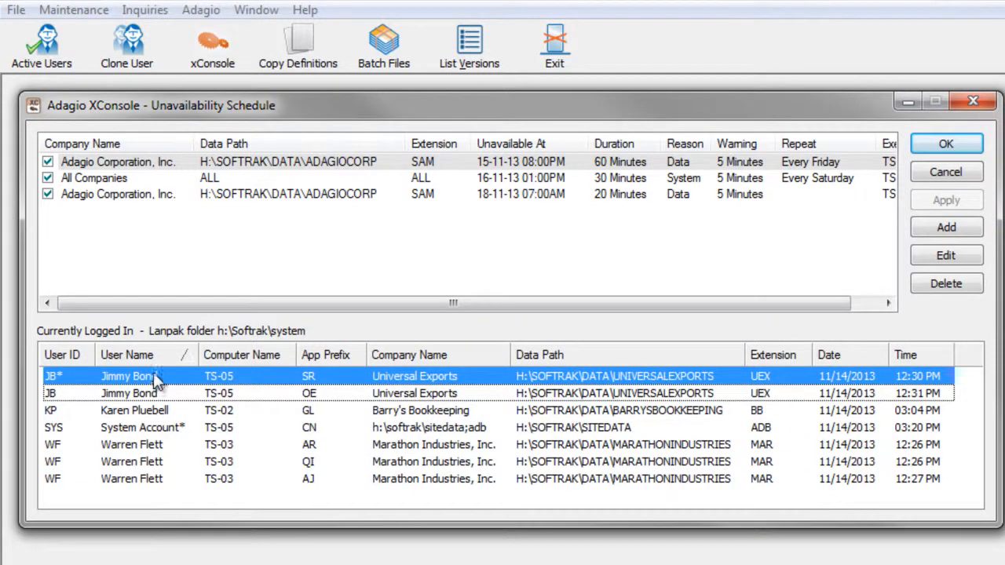
pyautogui.keyDown('ctrl'); pyautogui.click(156, 378); pyautogui.keyUp('ctrl')
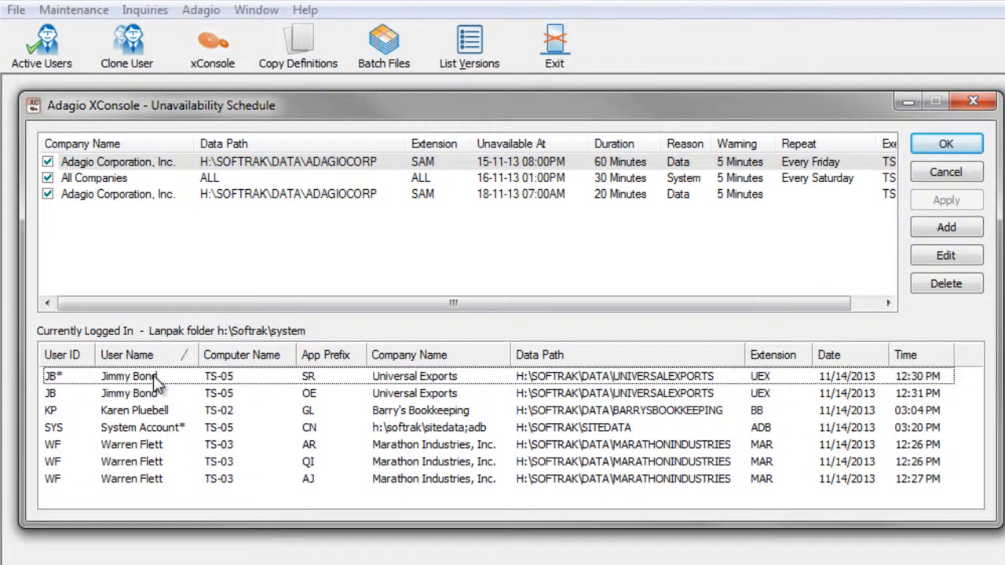
# Open the XConsole Defaults dialog to review the warning and format settings, then close it.
pyautogui.click(34, 108)
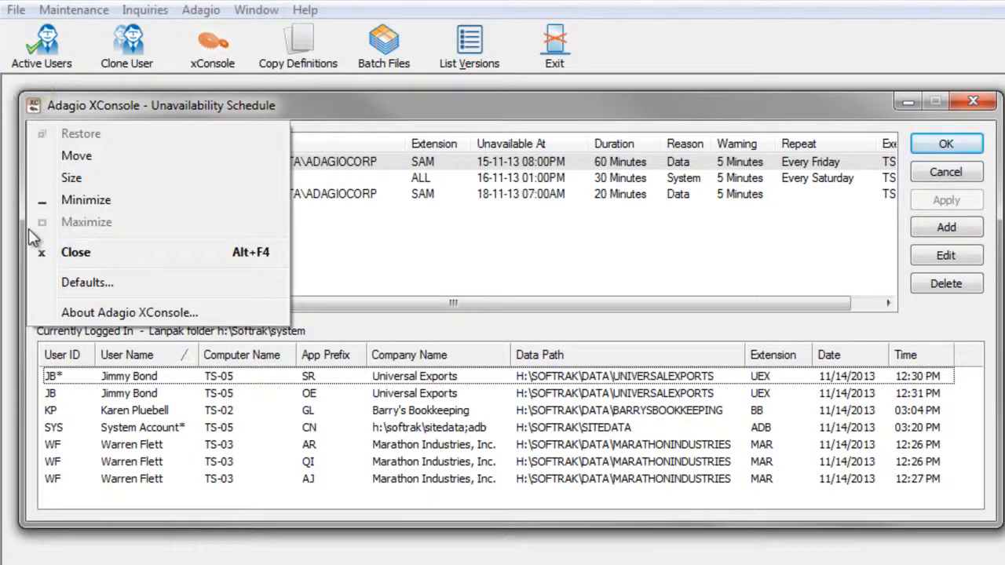
pyautogui.click(55, 286)
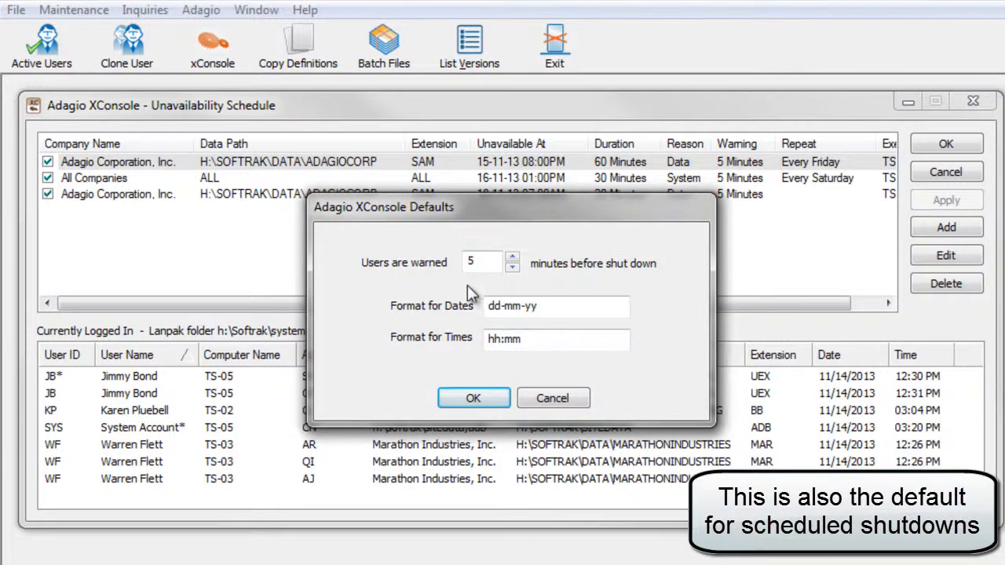
pyautogui.click(473, 398)
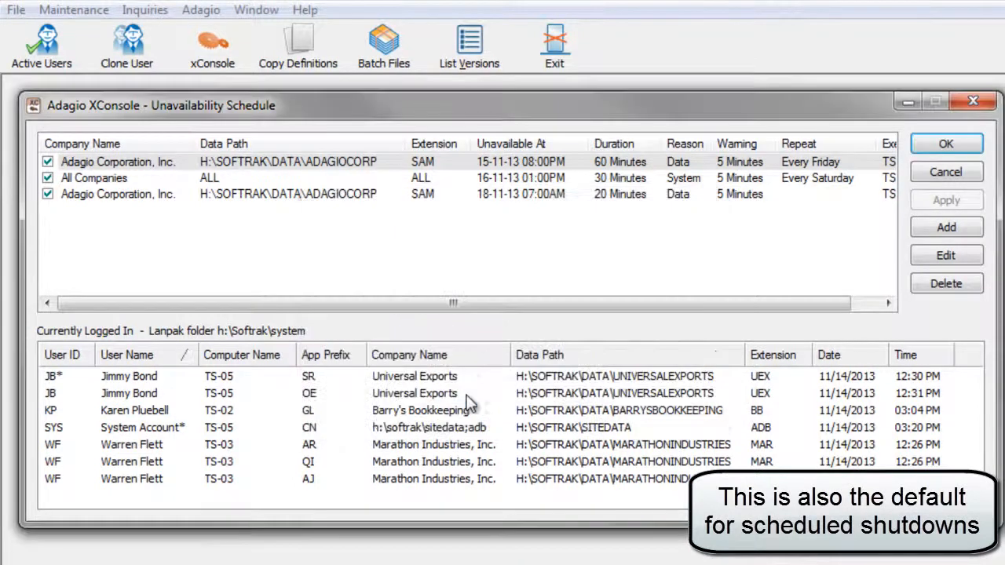
# Shut down the Marathon Industries user's QI application session.
pyautogui.click(123, 463)
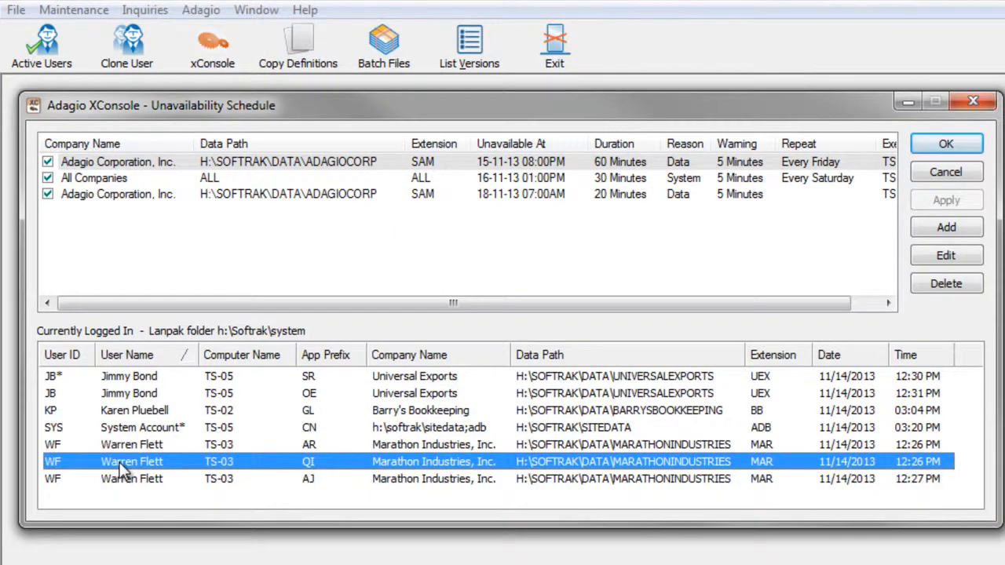
pyautogui.rightClick(122, 463)
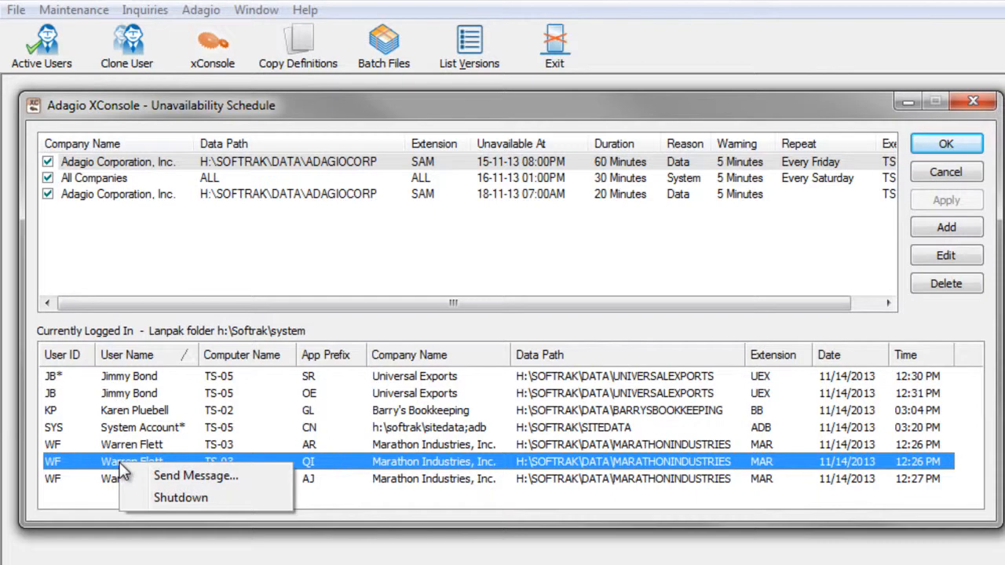
pyautogui.click(139, 500)
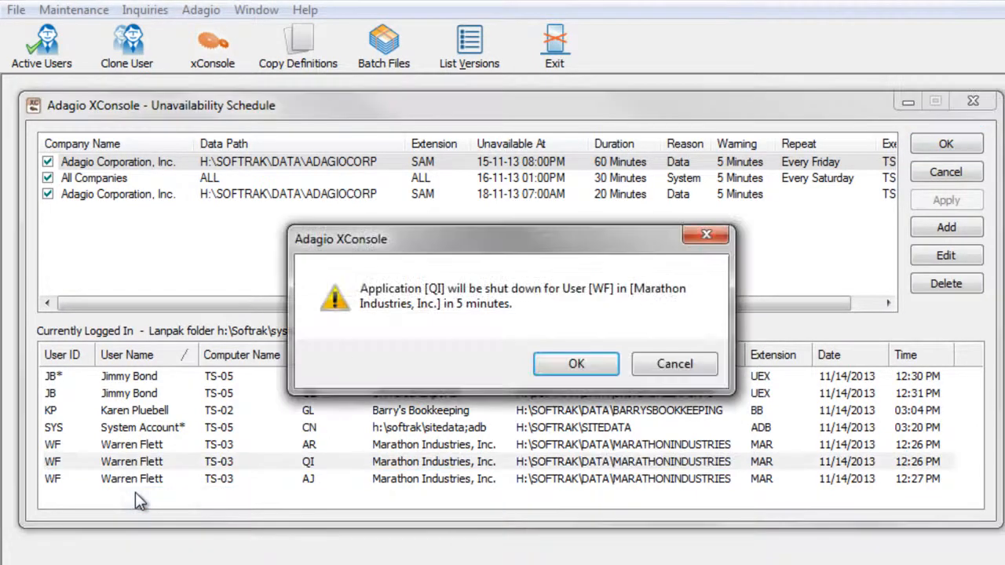
pyautogui.click(541, 367)
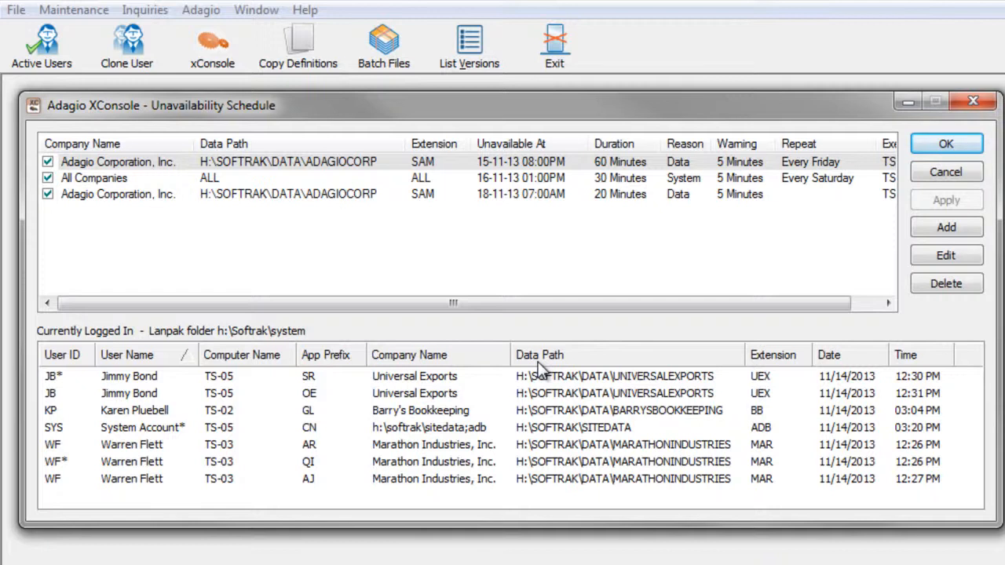
# Cancel the pending shutdown of the QI session.
pyautogui.rightClick(155, 464)
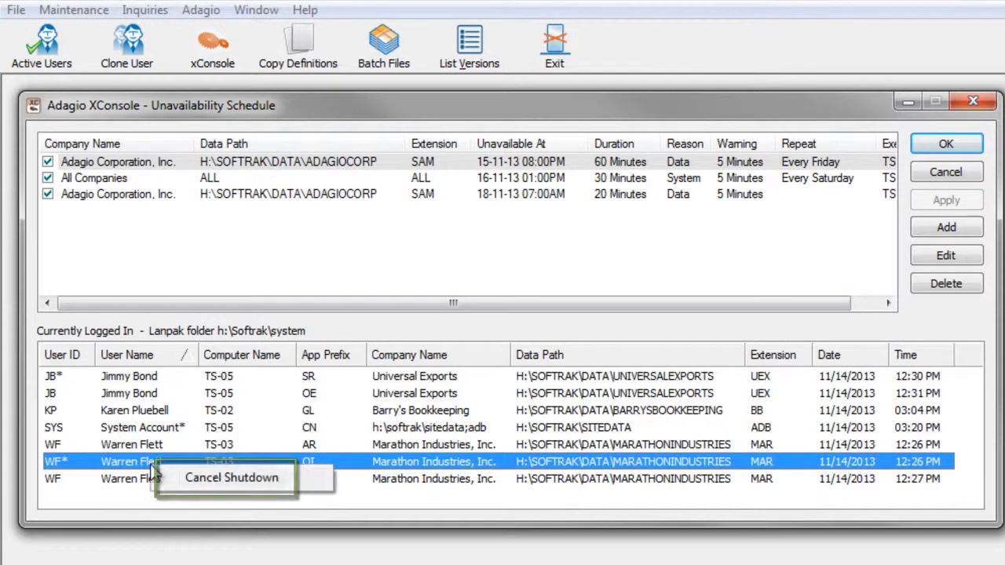
pyautogui.click(187, 486)
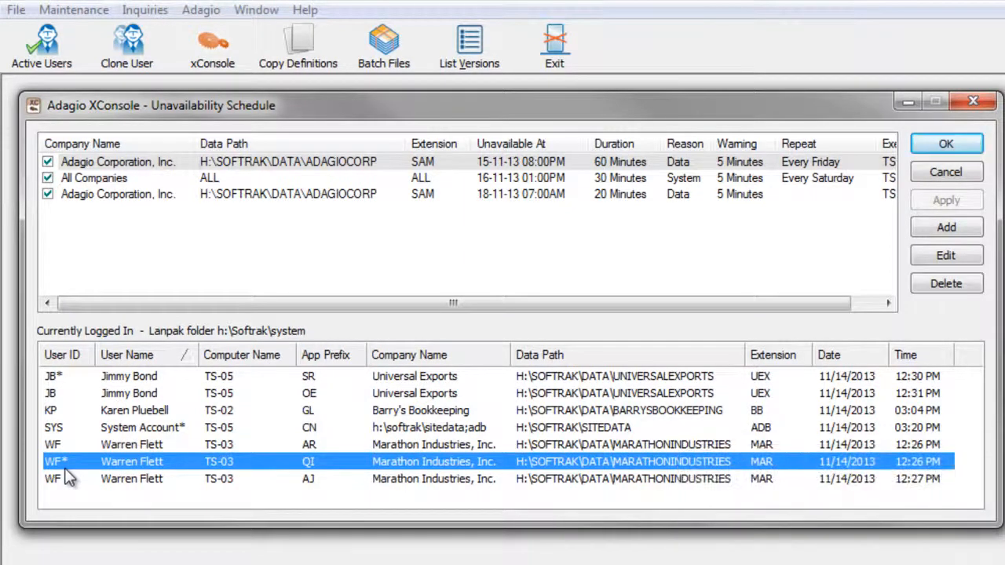
pyautogui.click(113, 448)
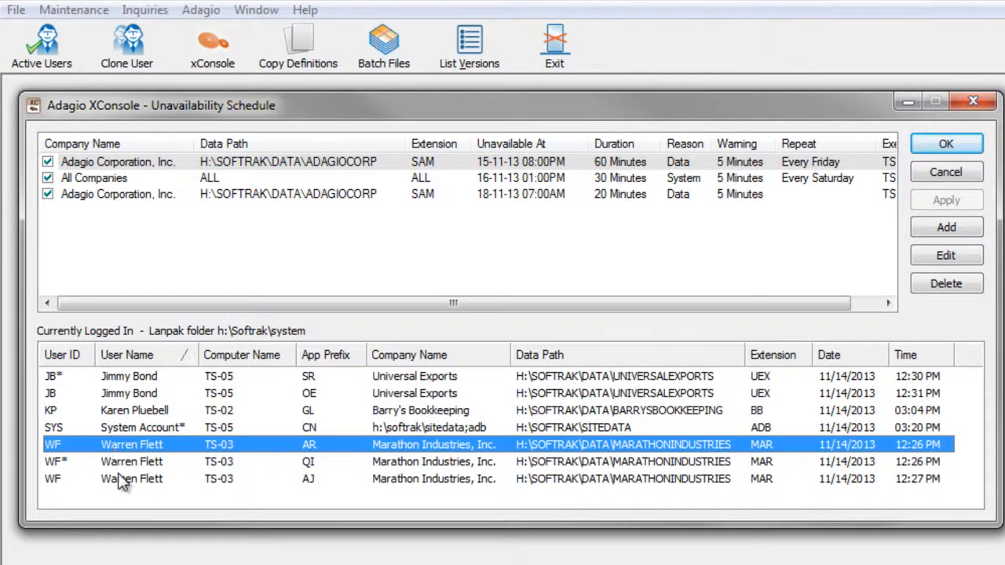
# Select the AR, AJ and OE user sessions and send them the message "Have a nice day" without shutdown.
pyautogui.keyDown('ctrl'); pyautogui.click(120, 480); pyautogui.keyUp('ctrl')
pyautogui.keyDown('ctrl'); pyautogui.click(123, 395); pyautogui.keyUp('ctrl')
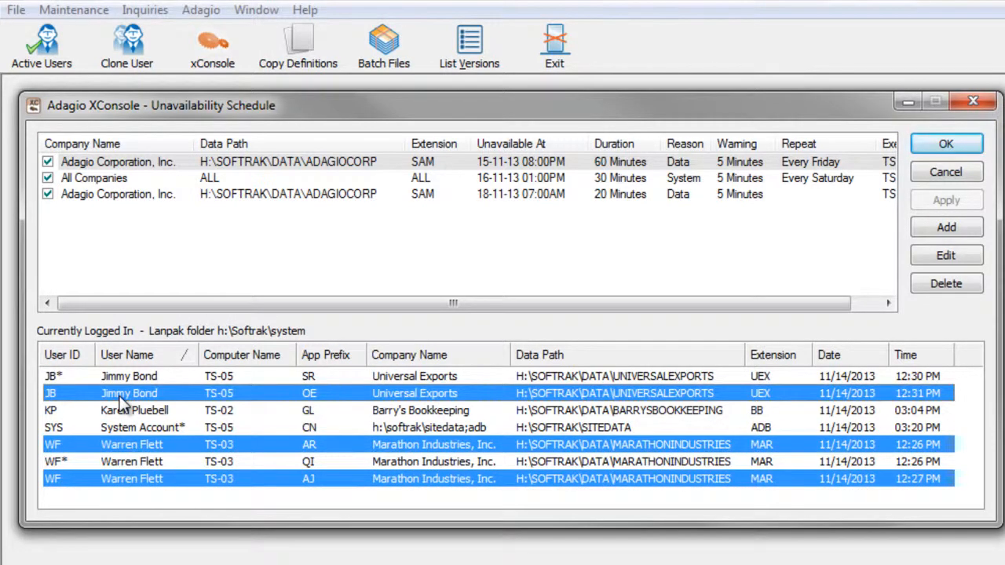
pyautogui.rightClick(121, 399)
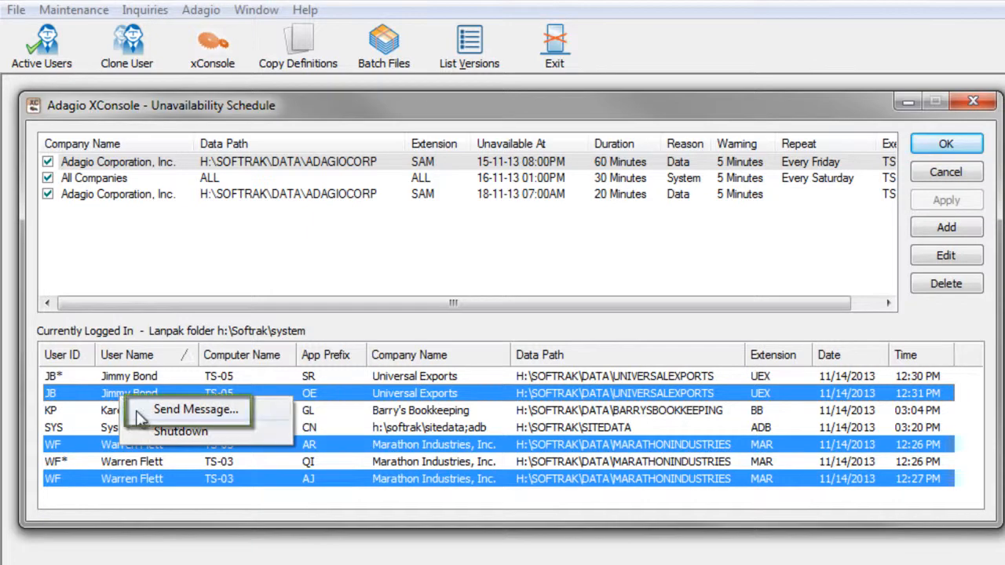
pyautogui.click(140, 411)
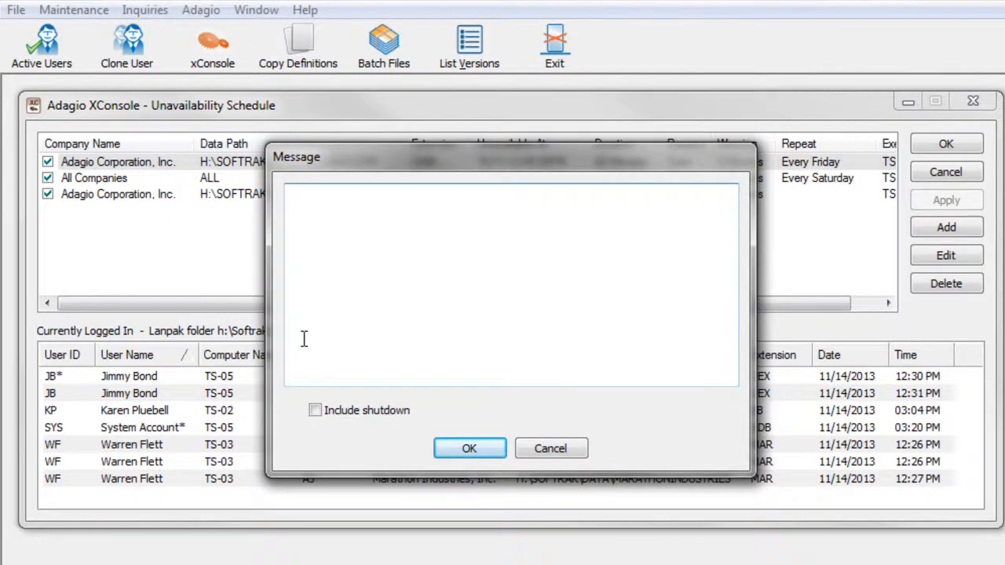
pyautogui.write('Have anice day')
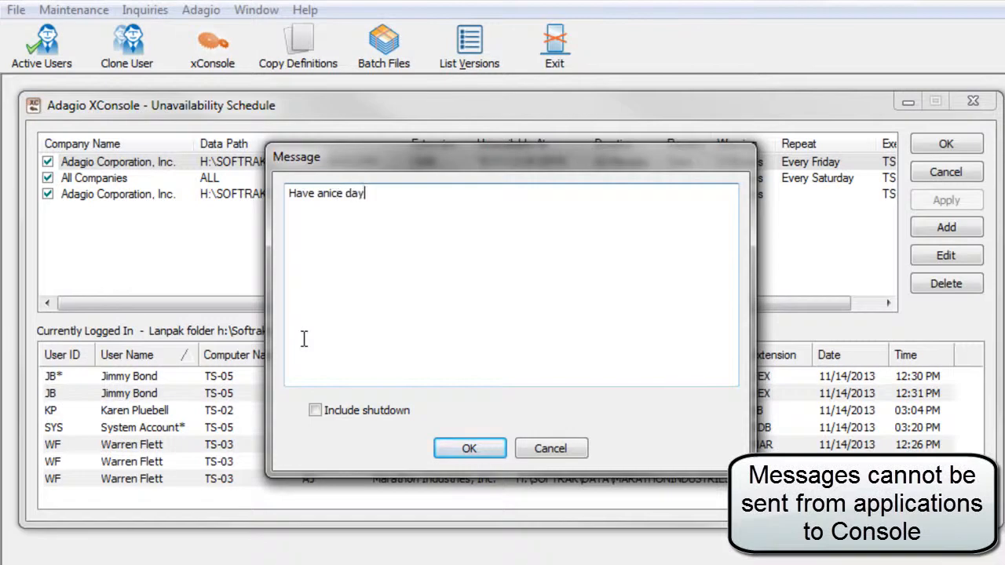
pyautogui.click(321, 193)
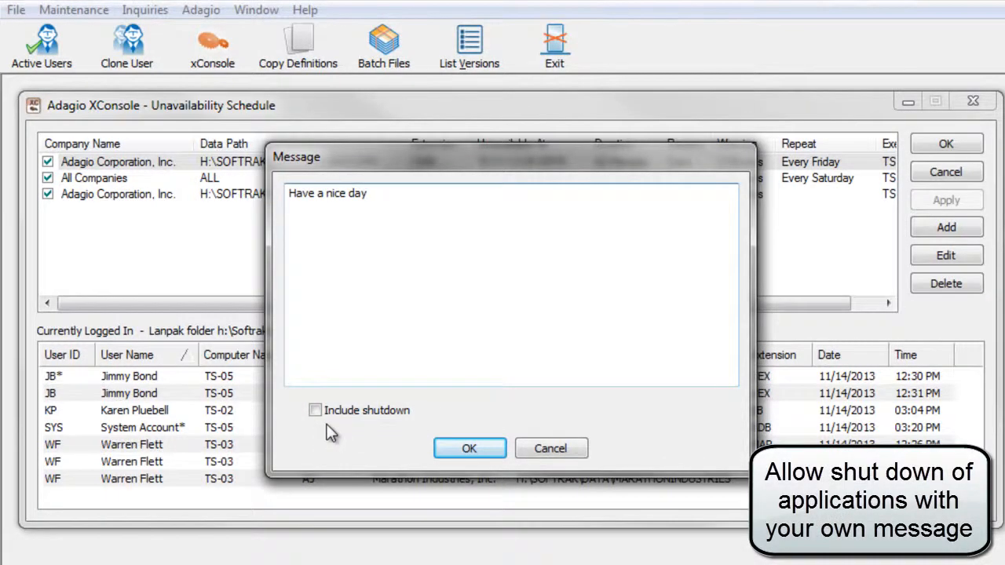
pyautogui.click(469, 448)
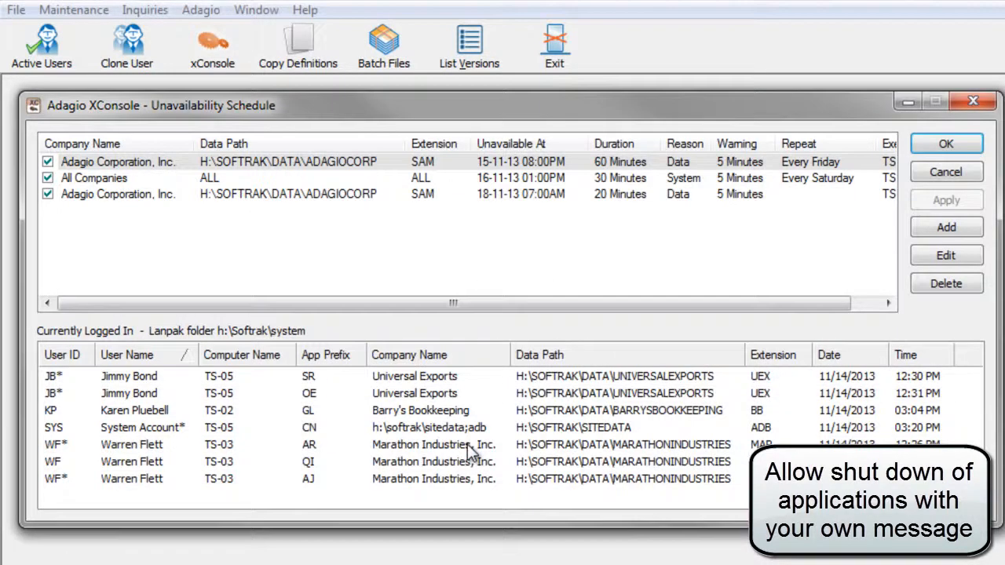